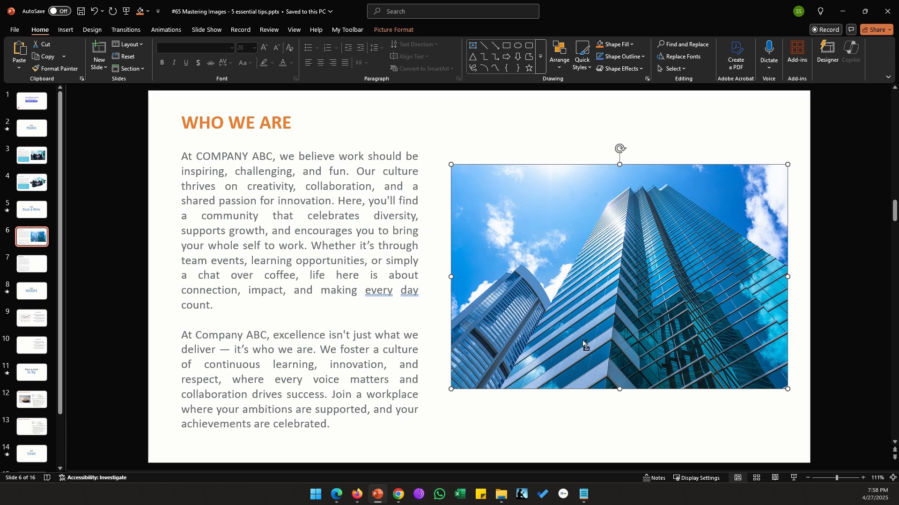
# Step: Paste the copied skyscraper picture onto slide 7 and recolor it to grayscale
pyautogui.press('pagedown')
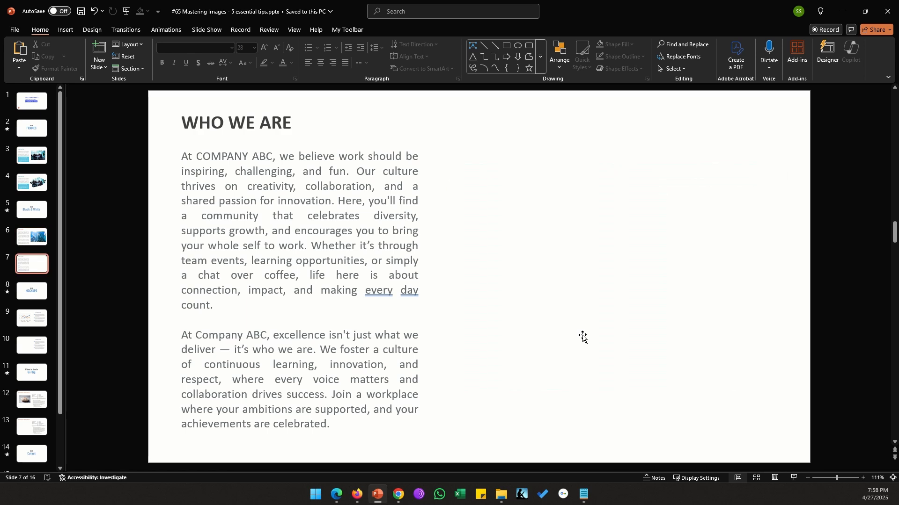
pyautogui.hotkey('ctrl', 'v')
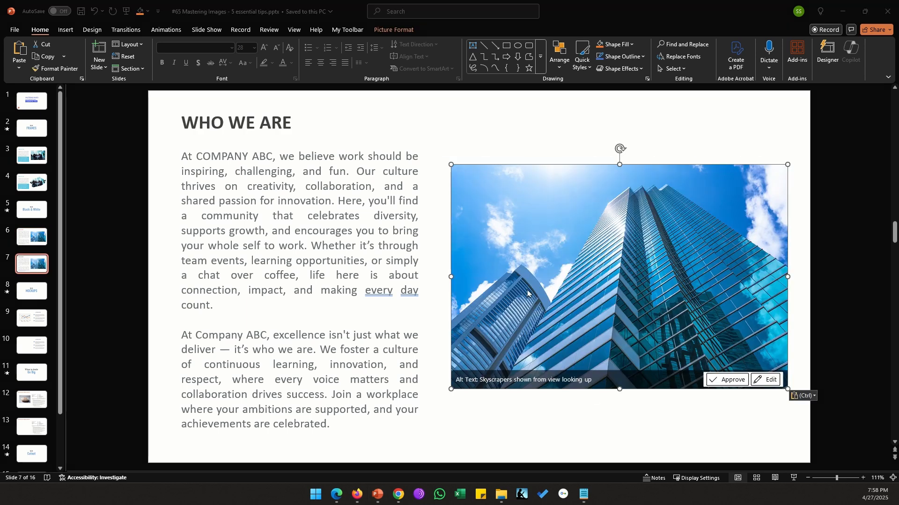
pyautogui.click(393, 29)
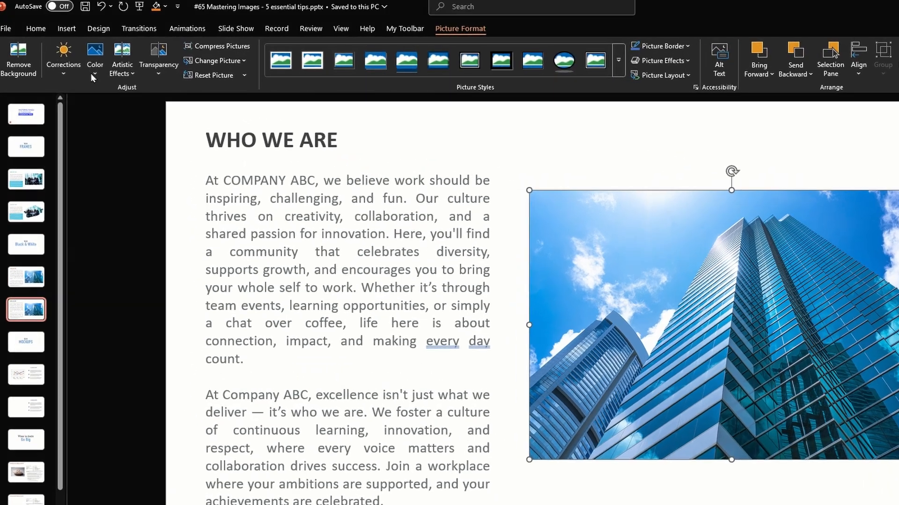
pyautogui.click(90, 68)
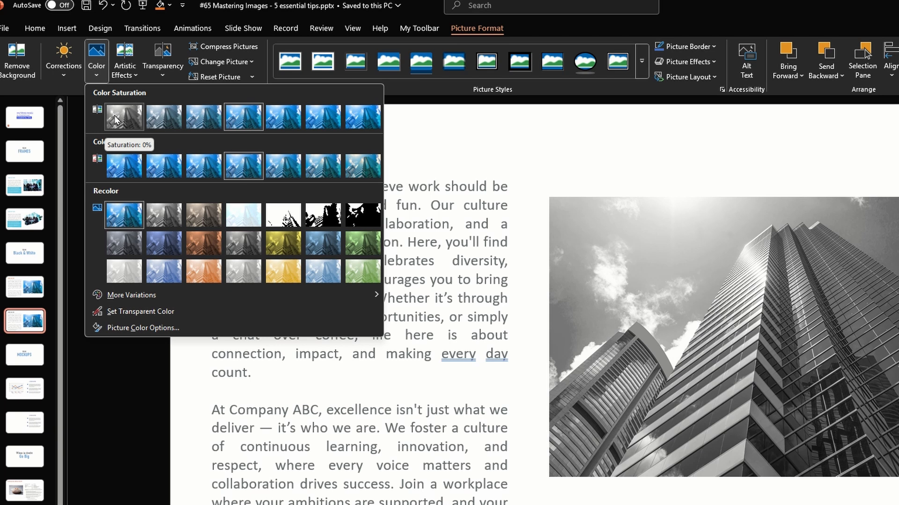
pyautogui.click(164, 218)
pyautogui.press('Escape')
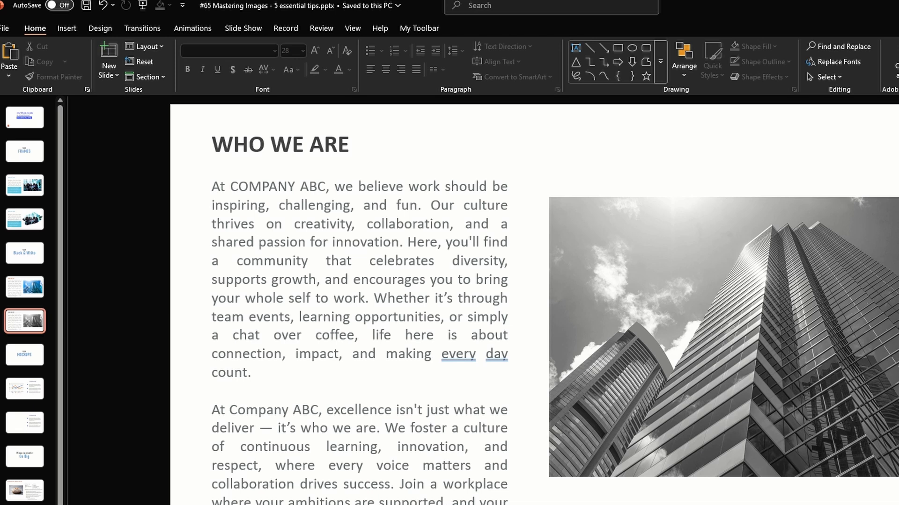
pyautogui.moveTo(351, 146); pyautogui.dragTo(211, 146)
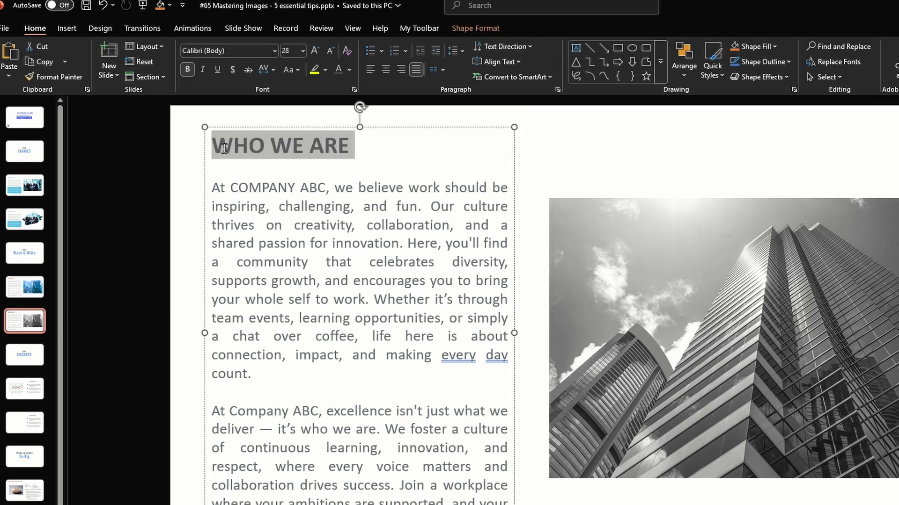
pyautogui.click(178, 185)
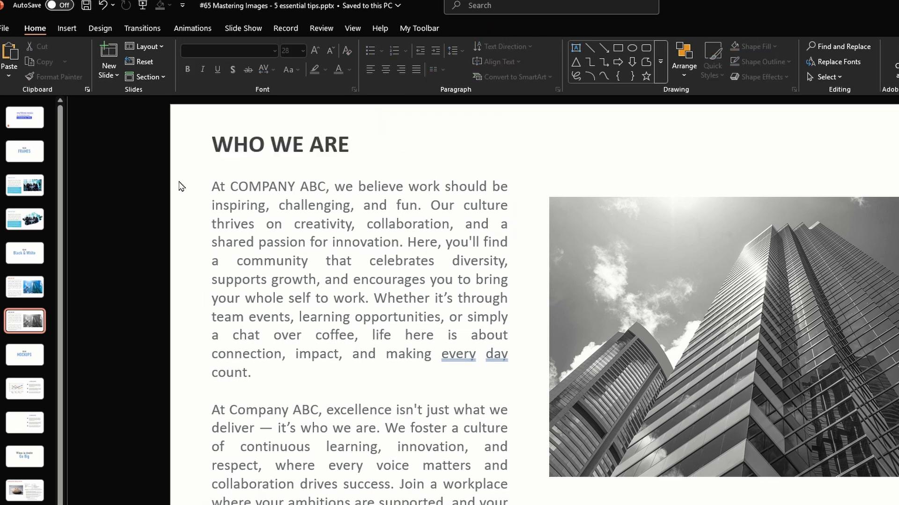
pyautogui.scroll(1, 180, 187)
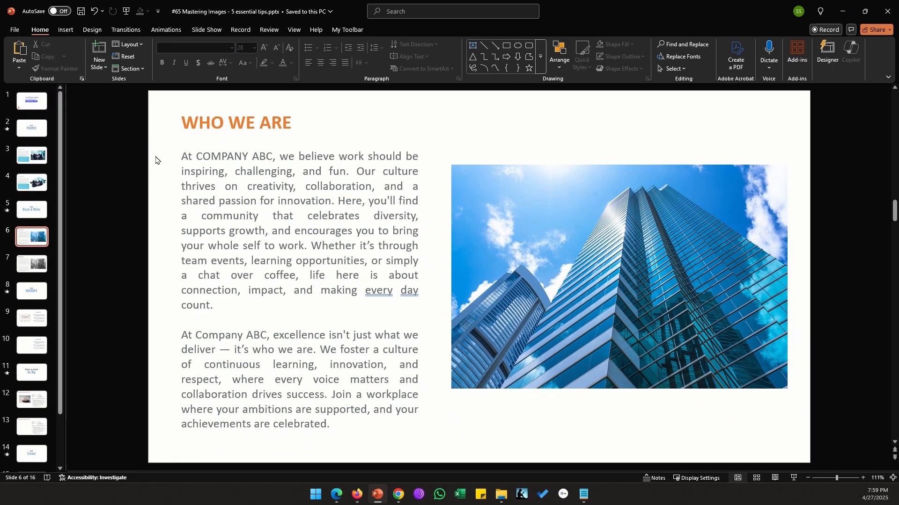
pyautogui.scroll(-1, 184, 219)
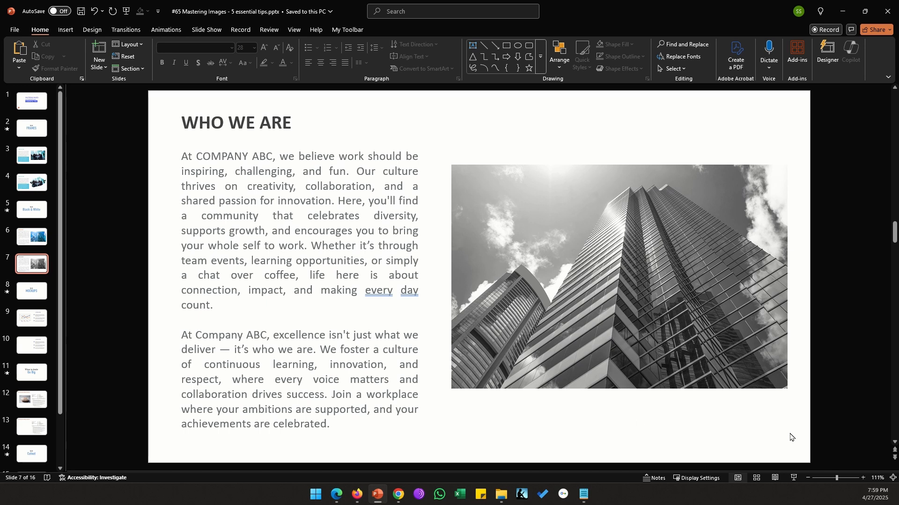
# Step: Switch to the Canva presentation design in Firefox and add a blank second page
pyautogui.scroll(-1, 791, 437)
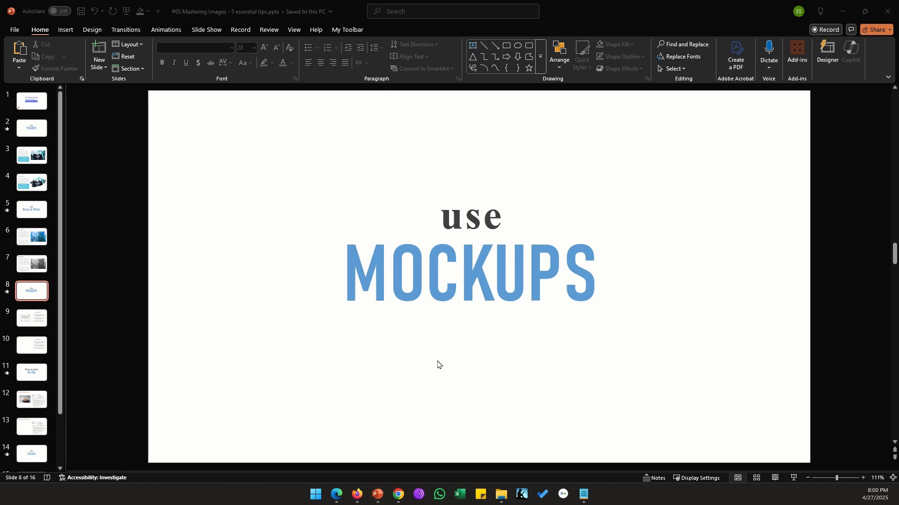
pyautogui.click(357, 494)
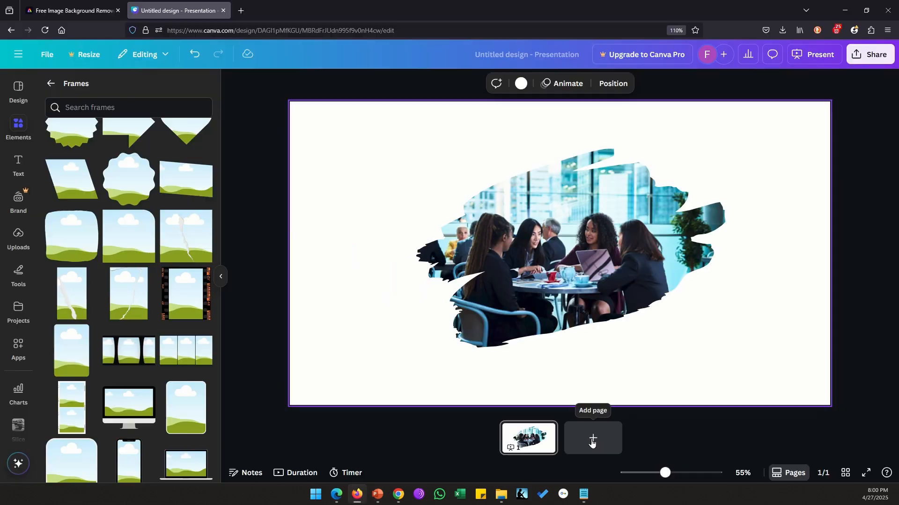
pyautogui.click(592, 442)
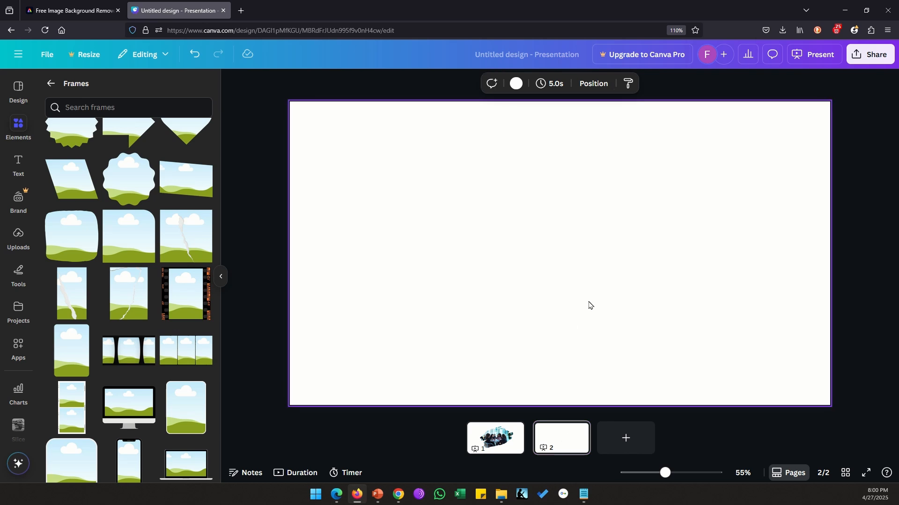
# Step: Leave the Frames collection, open the full Mockups collection among the elements and look through its categories
pyautogui.click(51, 83)
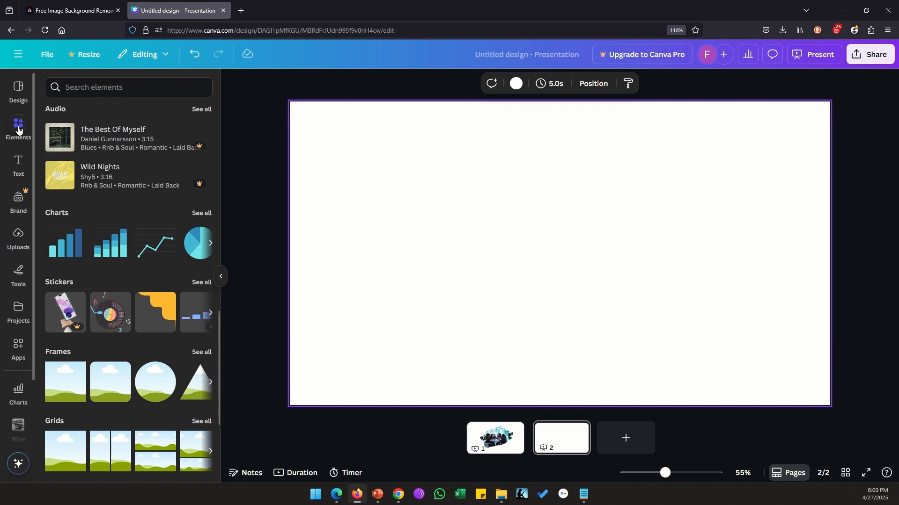
pyautogui.scroll(-3, 138, 252)
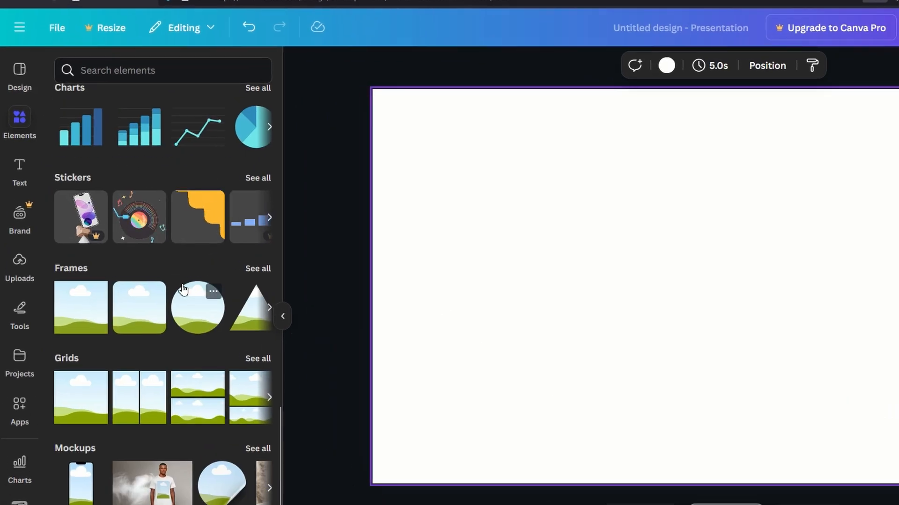
pyautogui.scroll(-2, 143, 254)
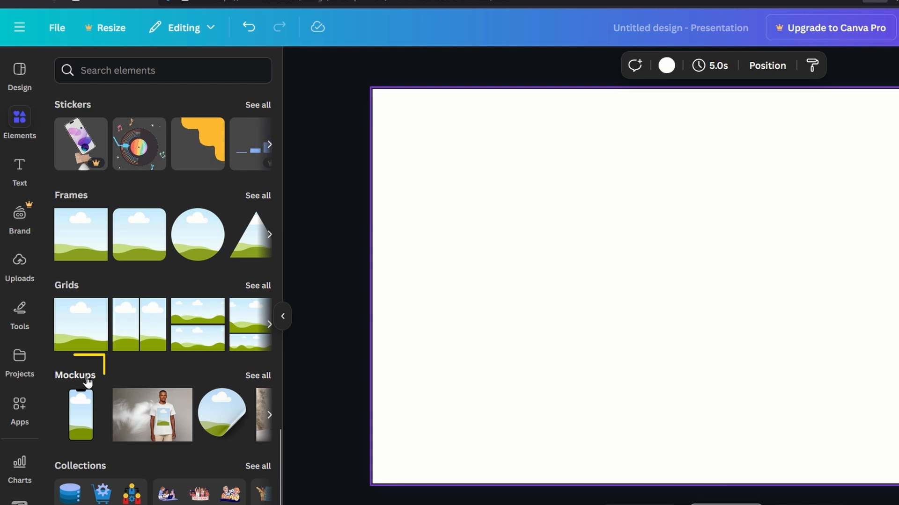
pyautogui.click(259, 376)
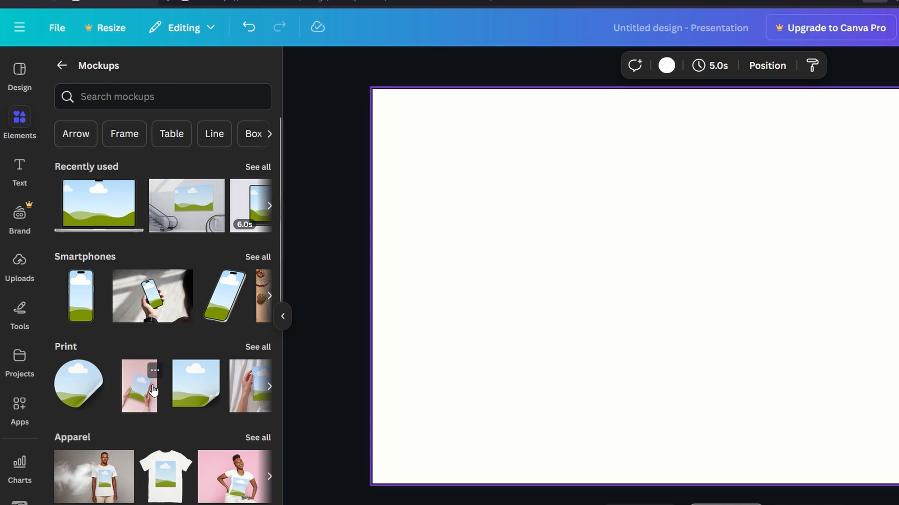
pyautogui.scroll(-7, 153, 390)
pyautogui.scroll(7, 152, 390)
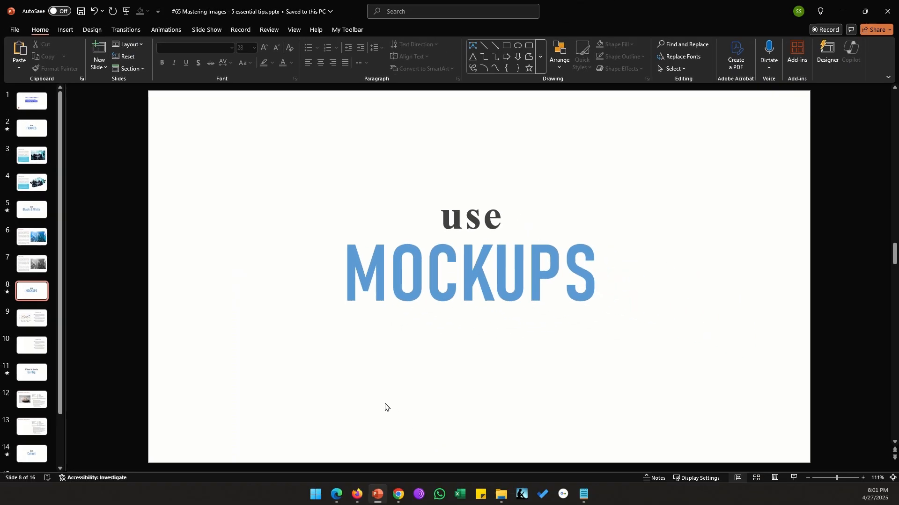
# Step: In PowerPoint, copy the line chart on slide 9 and paste it back with Paste Special as Picture (JPEG)
pyautogui.scroll(-1, 384, 410)
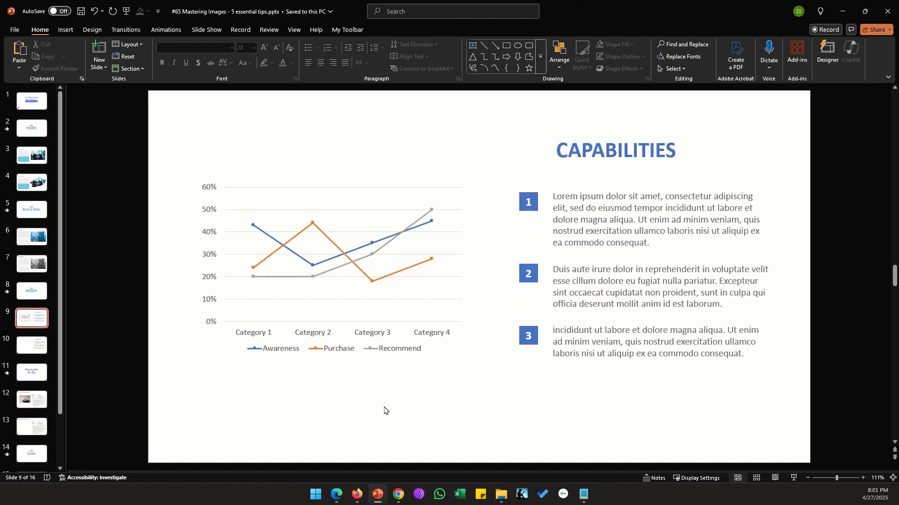
pyautogui.moveTo(490, 401); pyautogui.dragTo(793, 175)
pyautogui.click(418, 302)
pyautogui.click(440, 365)
pyautogui.click(440, 358)
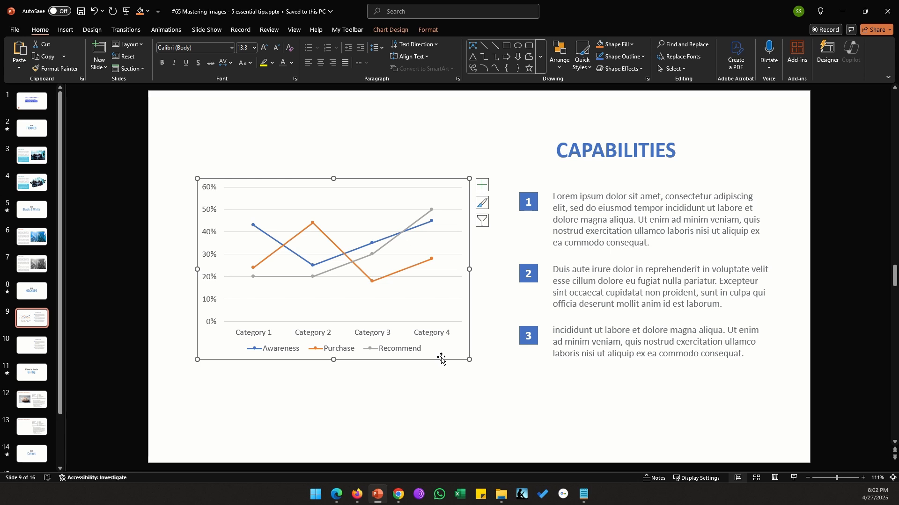
pyautogui.click(19, 68)
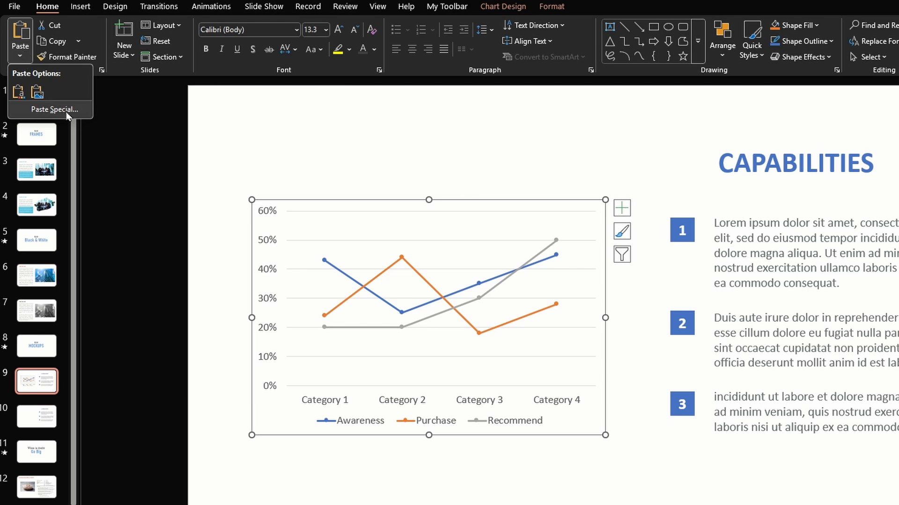
pyautogui.click(66, 112)
pyautogui.click(531, 281)
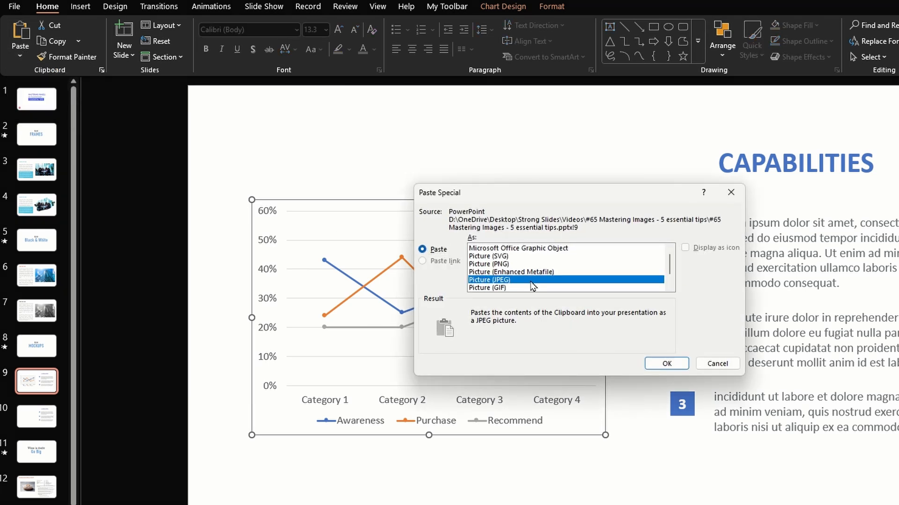
pyautogui.click(662, 364)
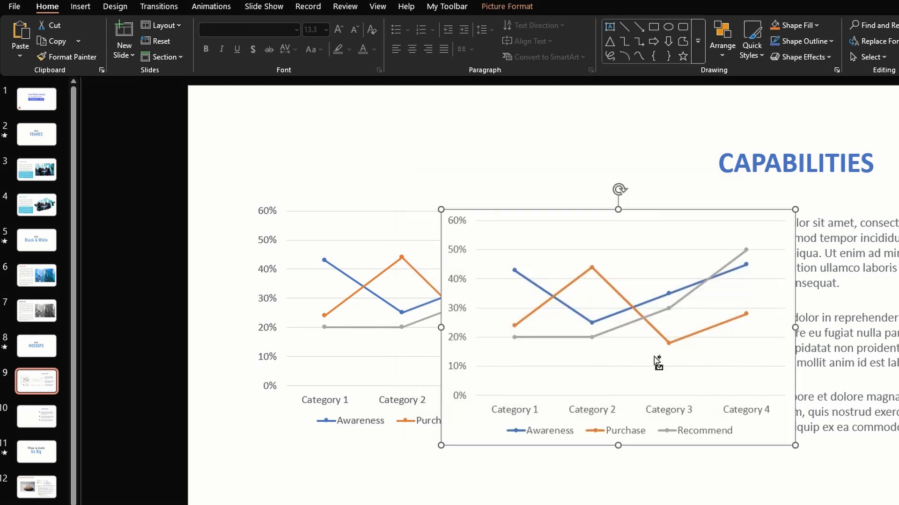
# Step: Paste the copied chart picture onto Canva's blank second page and place the recently used laptop mockup beside it
pyautogui.click(358, 496)
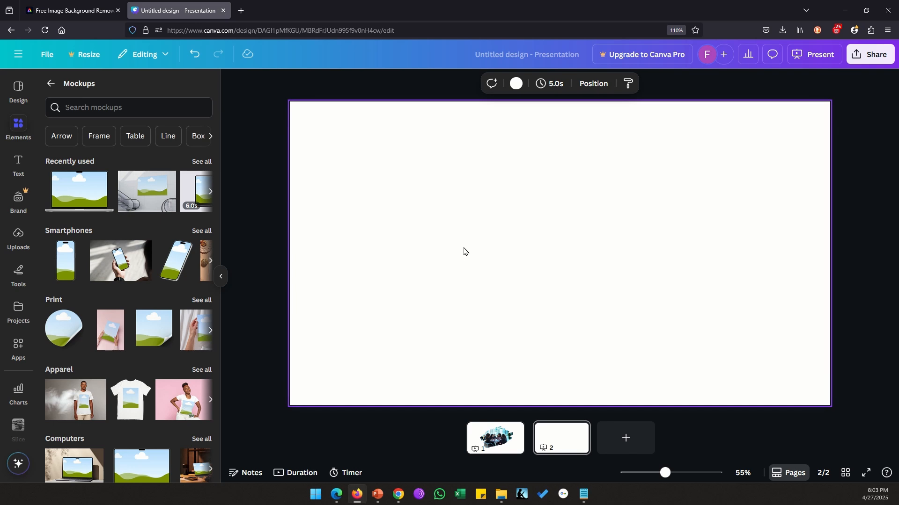
pyautogui.hotkey('ctrl', 'v')
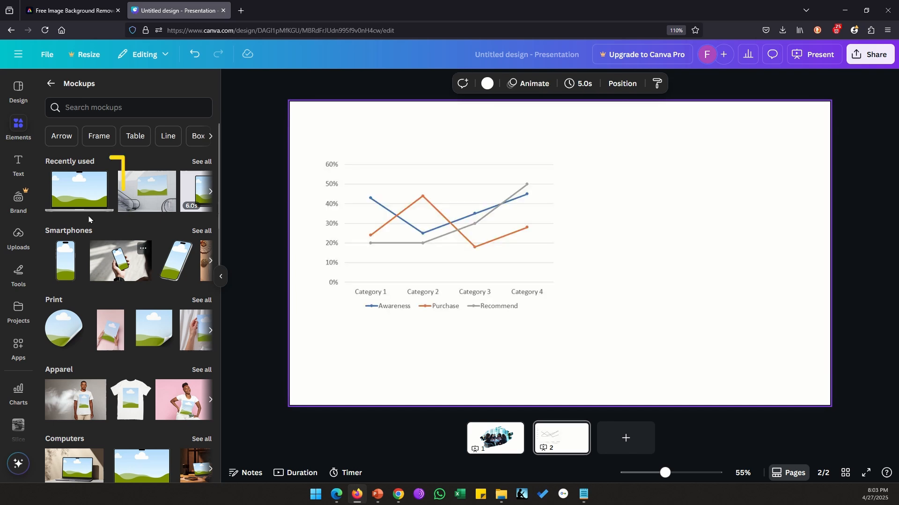
pyautogui.click(77, 188)
pyautogui.moveTo(586, 249); pyautogui.dragTo(718, 239)
pyautogui.click(515, 332)
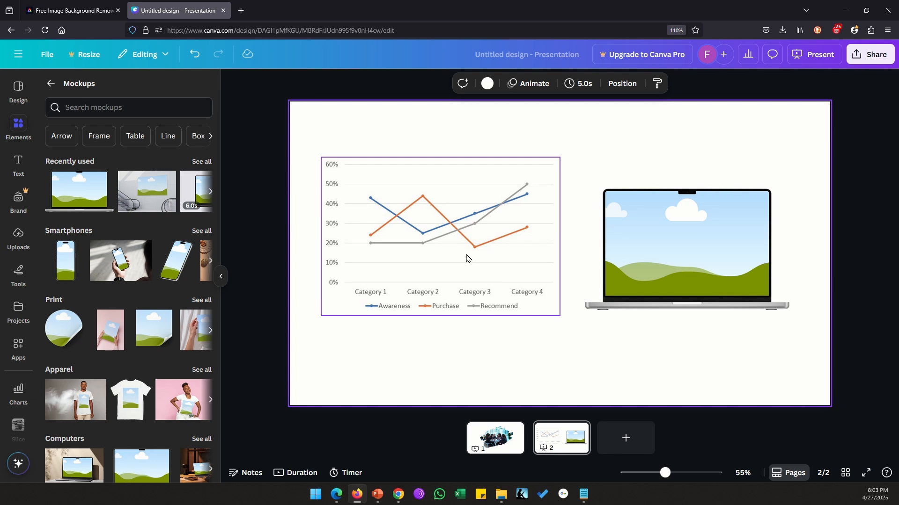
# Step: Put the chart picture into the laptop mockup's screen, and enlarge the mockup in the middle of the page
pyautogui.moveTo(450, 256); pyautogui.dragTo(693, 259)
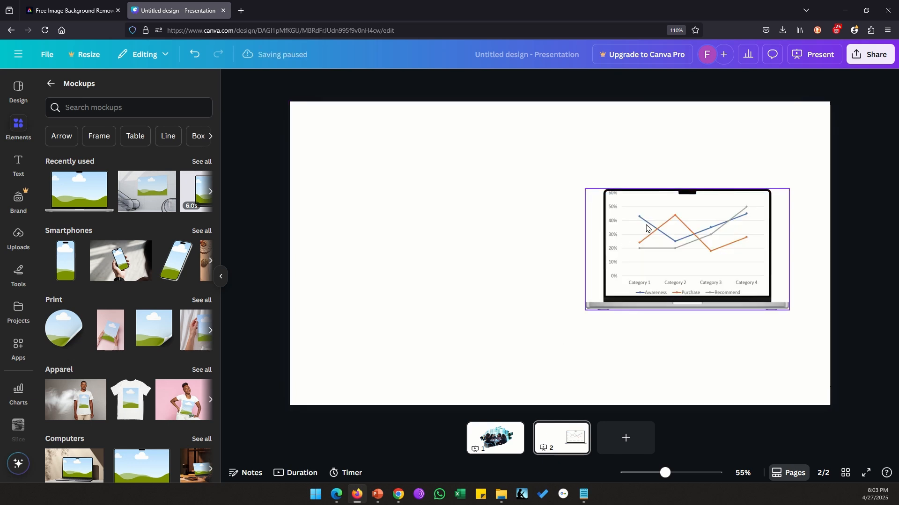
pyautogui.click(683, 304)
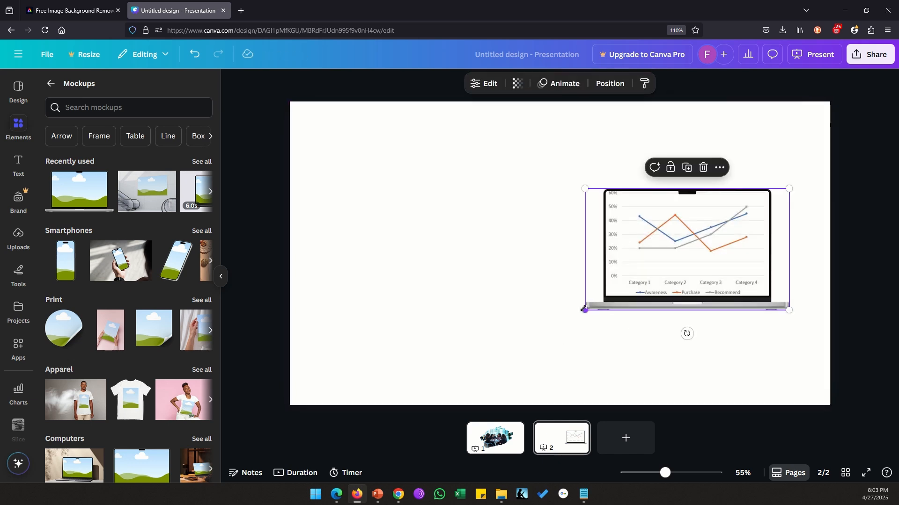
pyautogui.moveTo(585, 311); pyautogui.dragTo(526, 259)
pyautogui.click(765, 245)
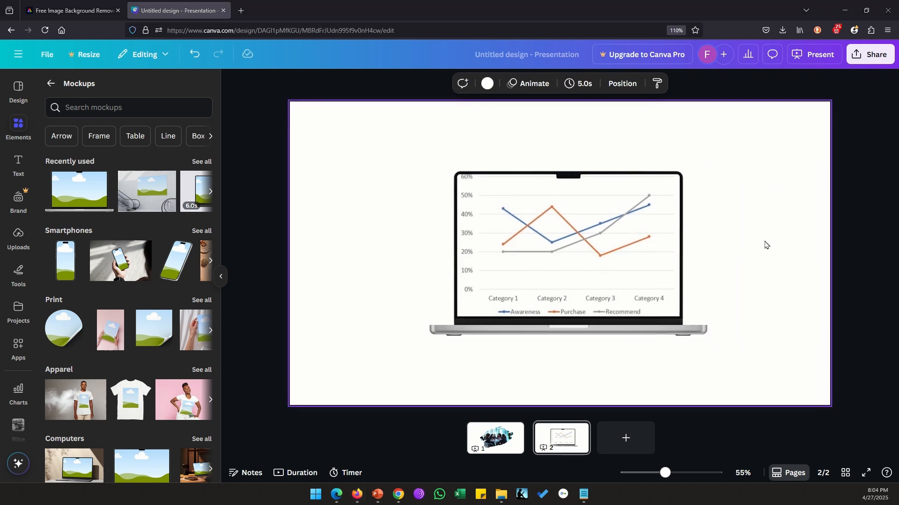
# Step: Capture a rectangular screen snip around the laptop mockup with the chart
pyautogui.press('super+shift+s')
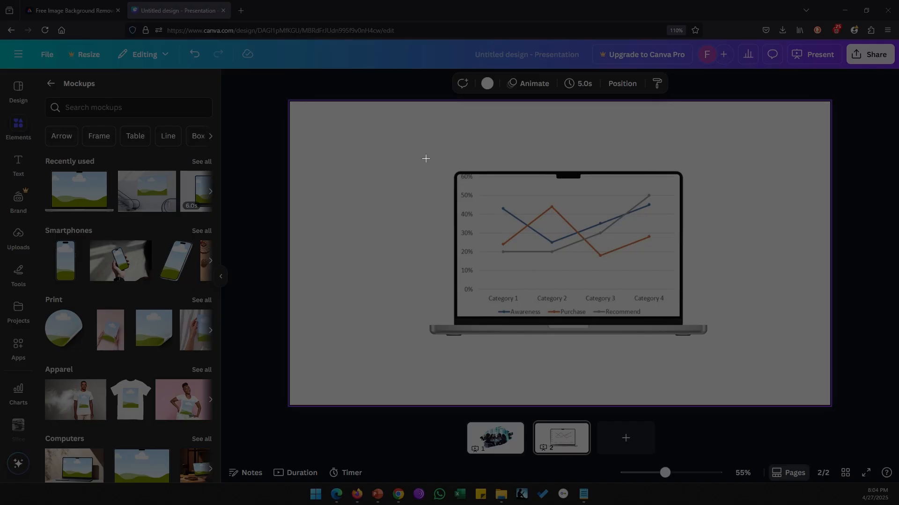
pyautogui.moveTo(415, 158); pyautogui.dragTo(715, 344)
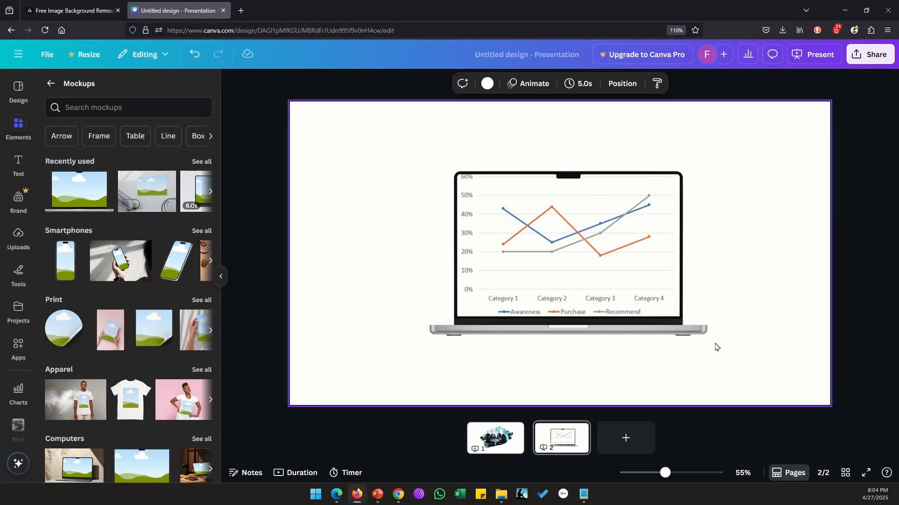
# Step: Switch to PowerPoint and paste the captured laptop mockup onto slide 10, placing it left of the Capabilities text
pyautogui.click(377, 495)
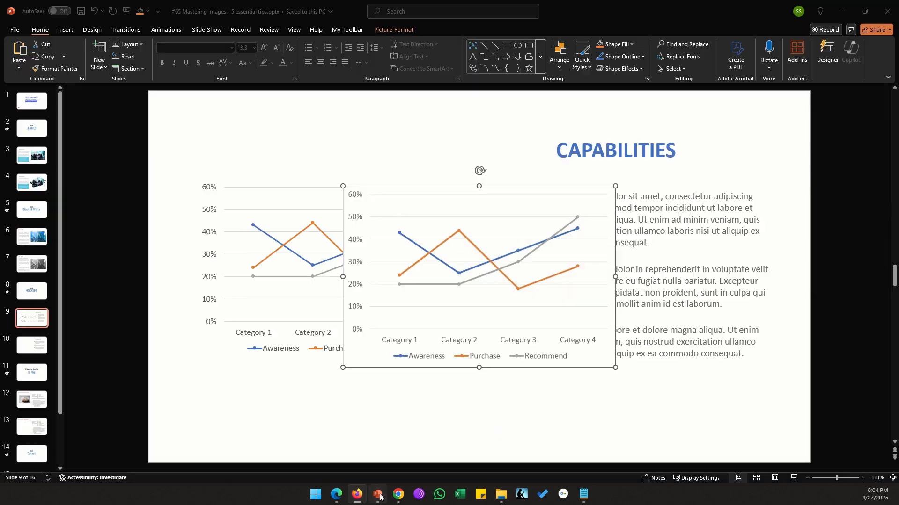
pyautogui.click(452, 418)
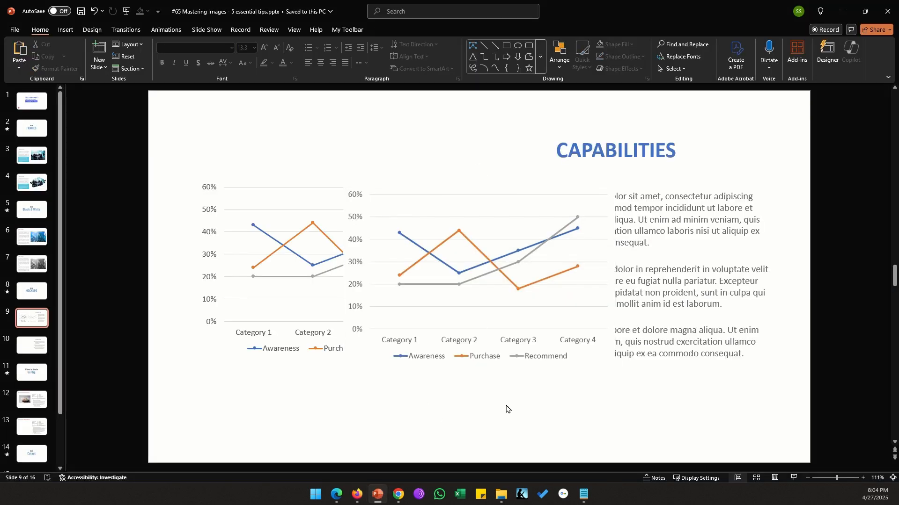
pyautogui.scroll(-2, 506, 408)
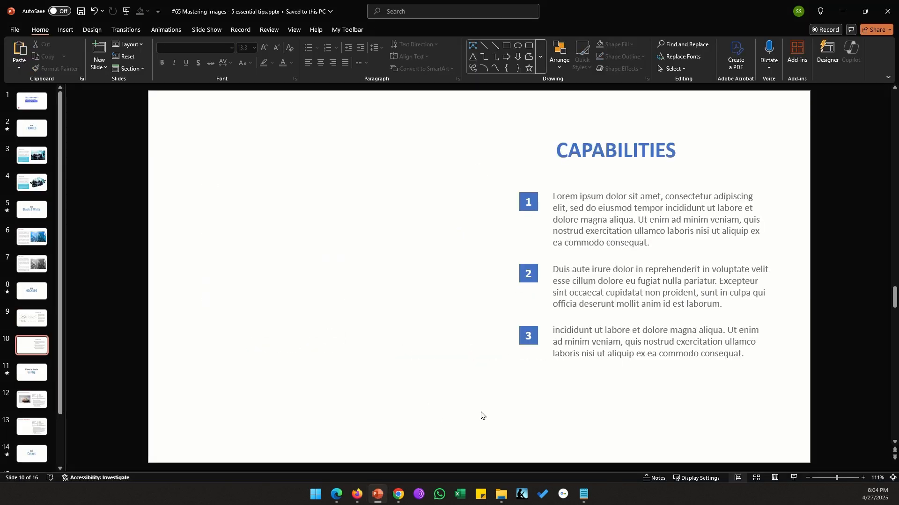
pyautogui.hotkey('ctrl', 'v')
pyautogui.moveTo(520, 323); pyautogui.dragTo(390, 314)
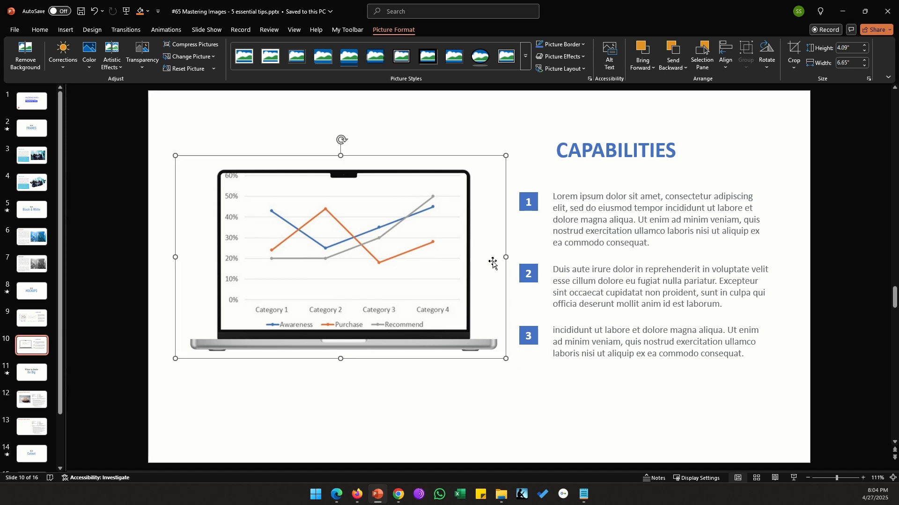